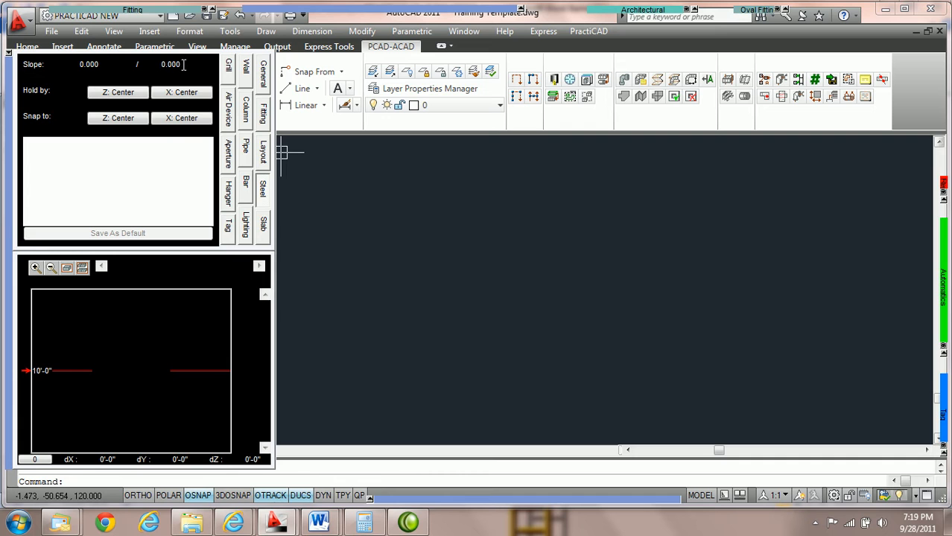
- Set the steel slope to 1 / 12
click(190, 119)
drag(109, 64, 68, 63)
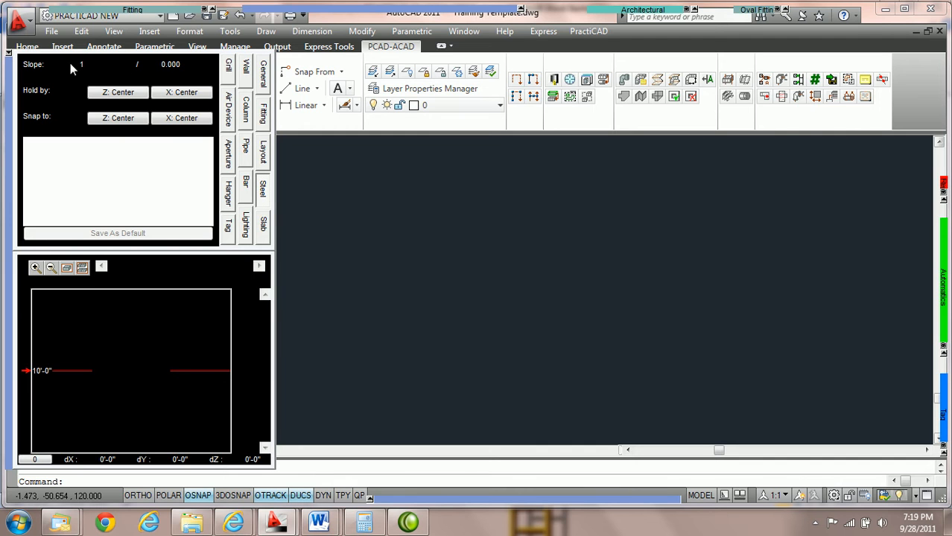
drag(186, 65, 154, 67)
text(12)
- Start placing a W10x22 wide flange beam and set its bottom elevation to 10'
mouse_move(655, 11)
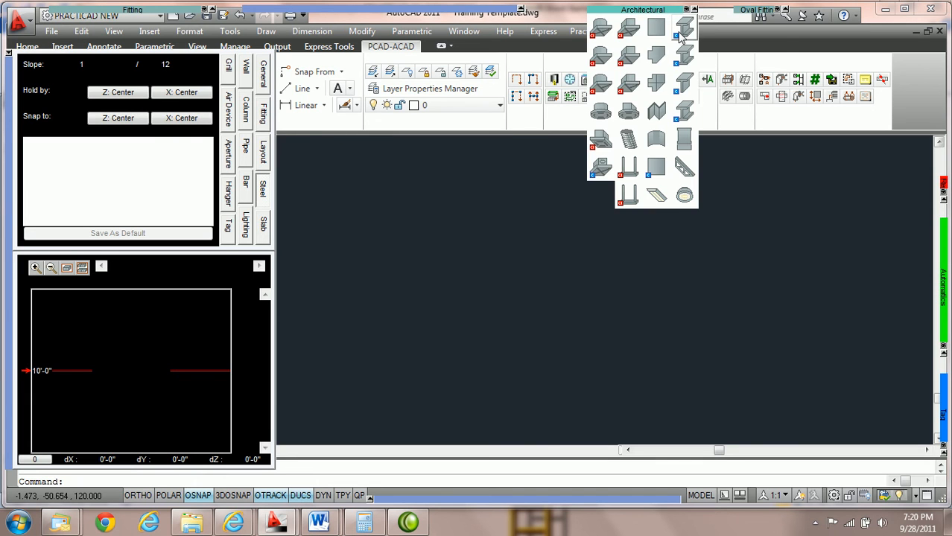
click(681, 32)
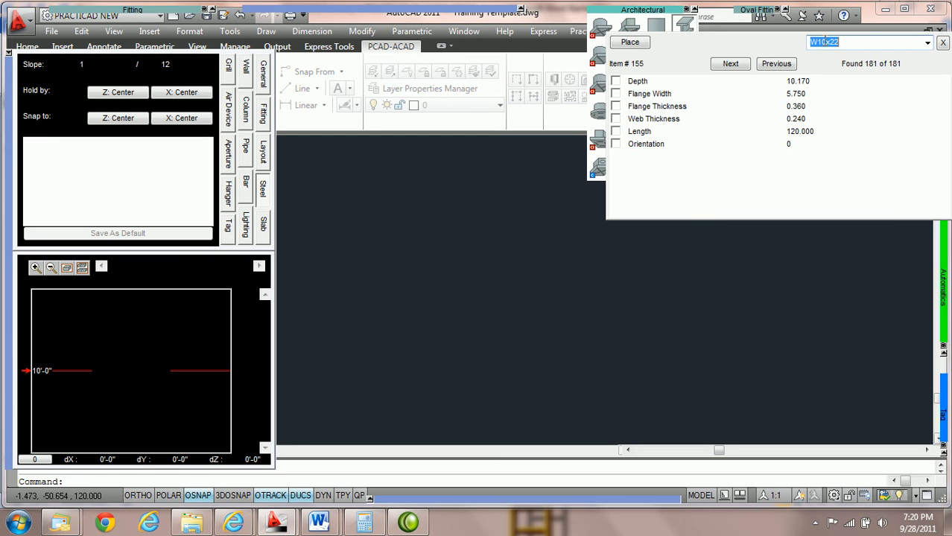
click(632, 43)
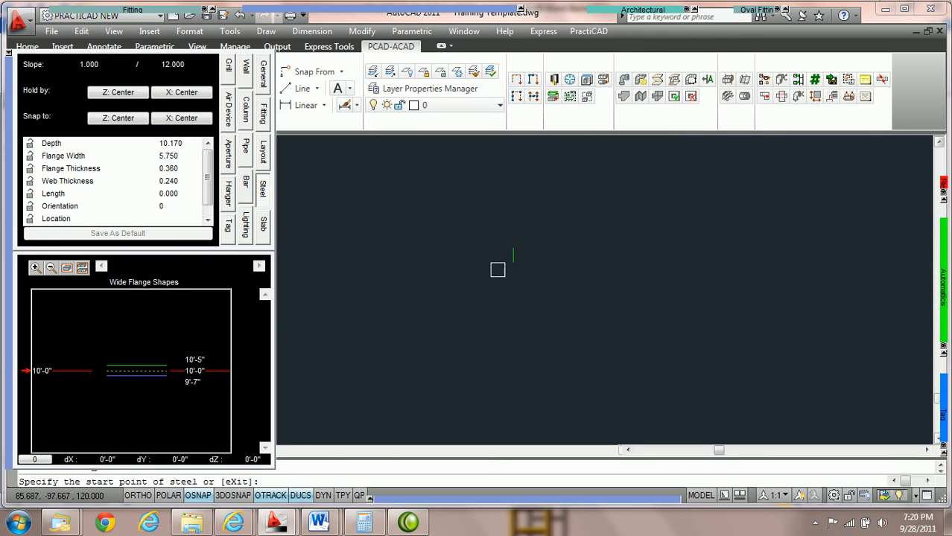
click(196, 381)
text(10')
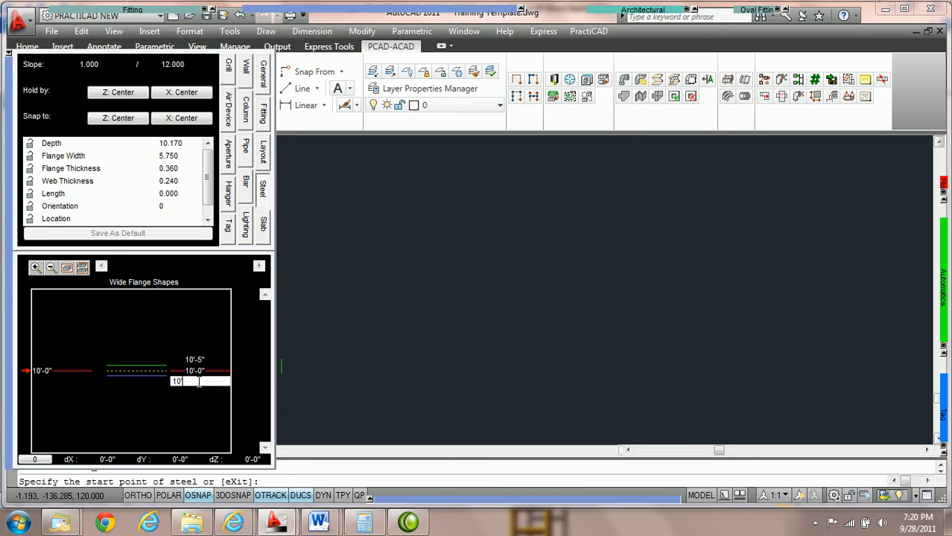
key(Return)
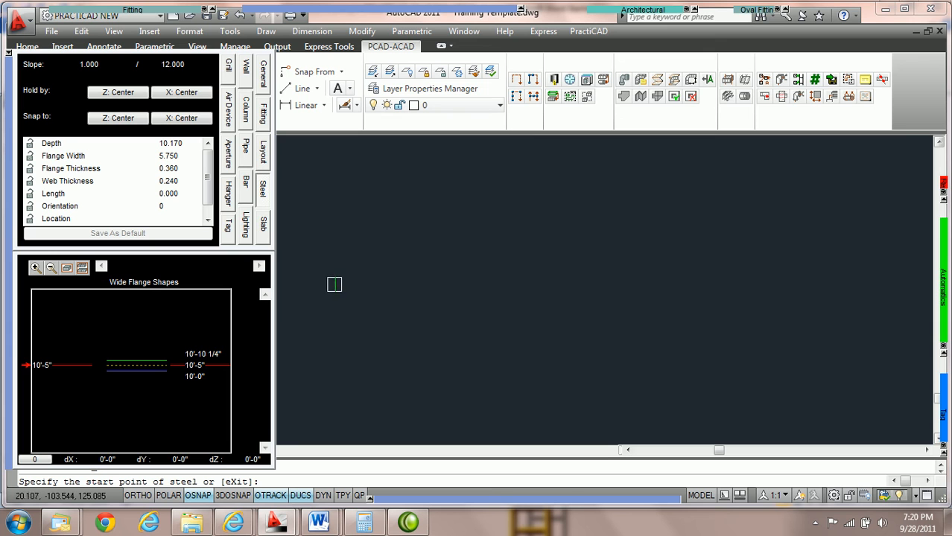
- Draw the W10x22 beam 120 inches horizontally with polar tracking on, keeping the default axis rotation, and end the placement
click(330, 283)
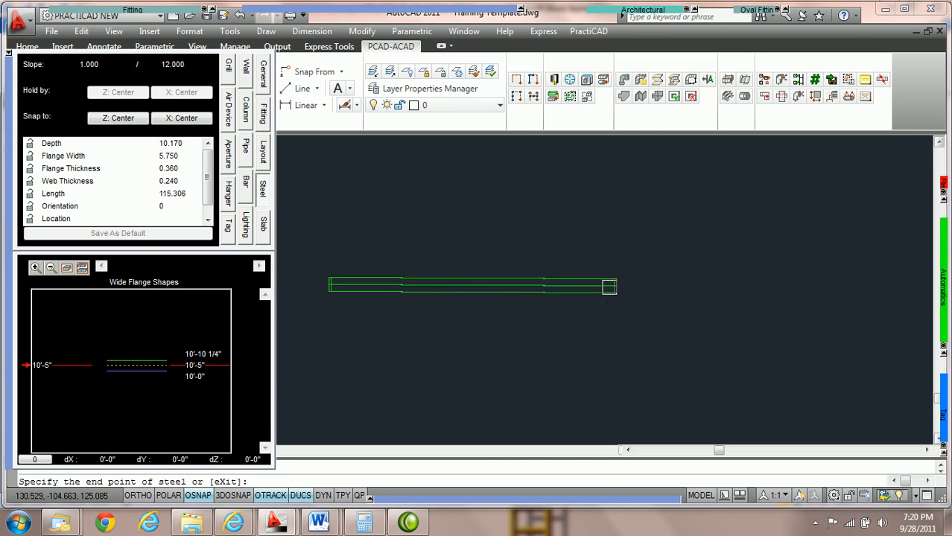
click(168, 495)
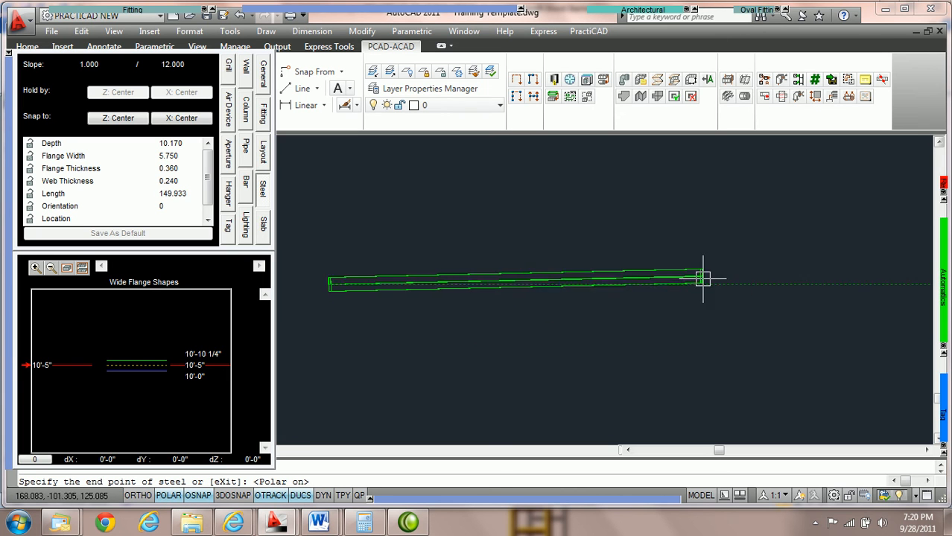
text(120)
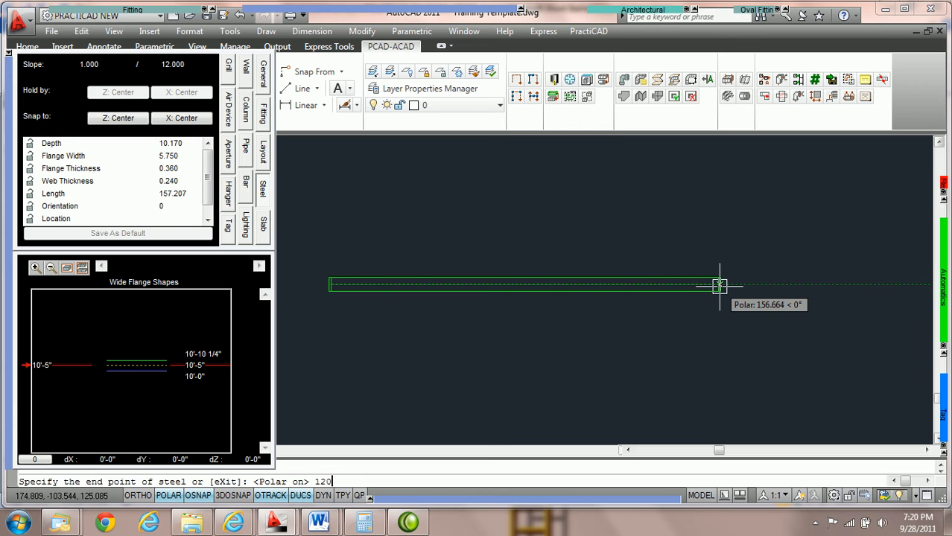
key(Return)
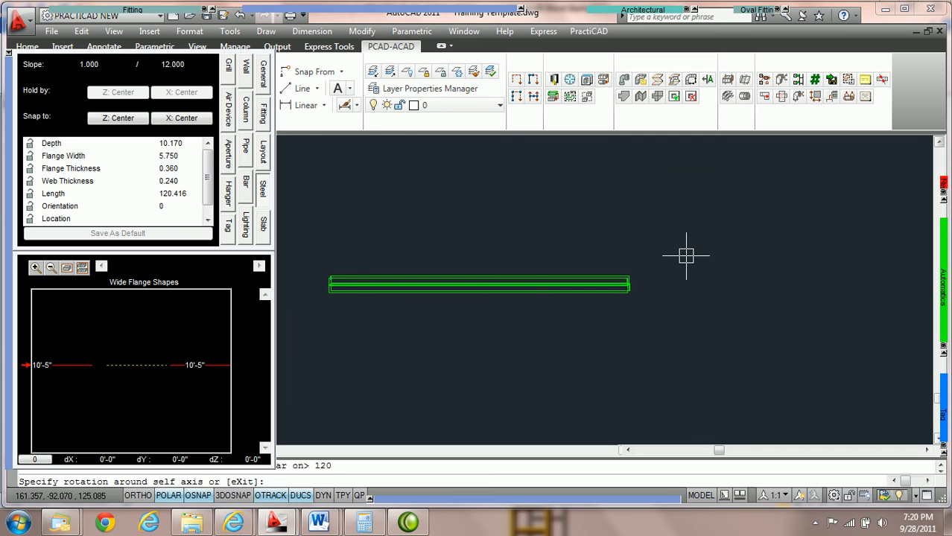
key(Return)
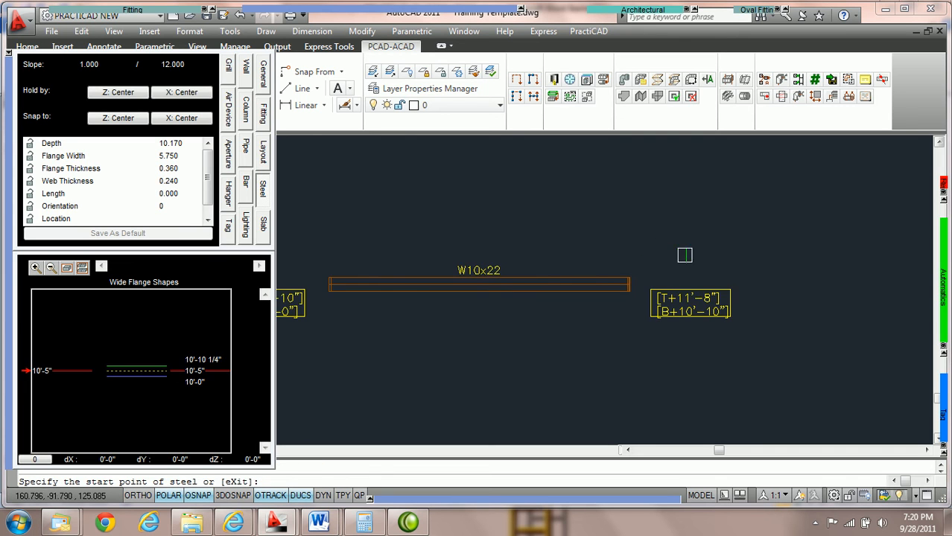
mouse_move(548, 272)
middle_down()
mouse_move(670, 258)
mouse_move(618, 266)
middle_up()
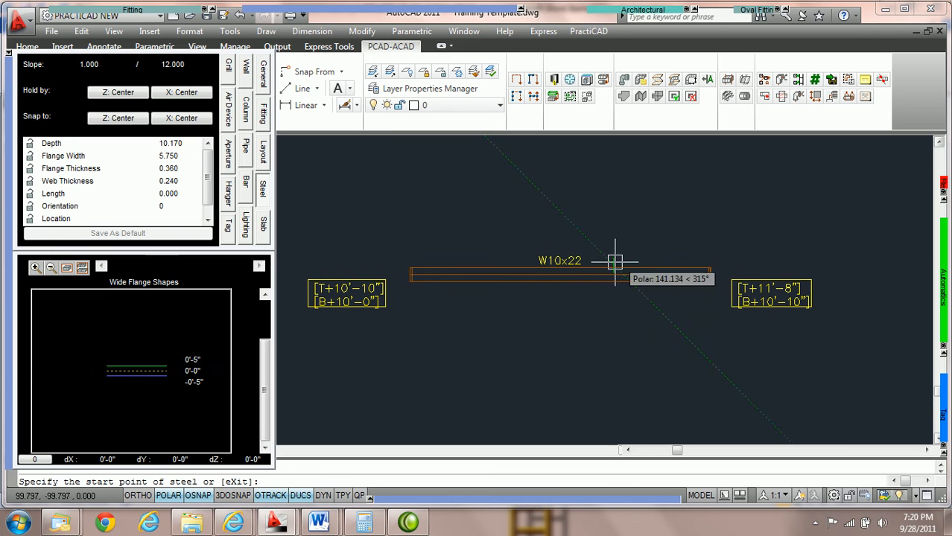
key(Escape)
- Examine the top and bottom elevation labels at both ends of the W10x22 beam
scroll(358, 326, up, 2)
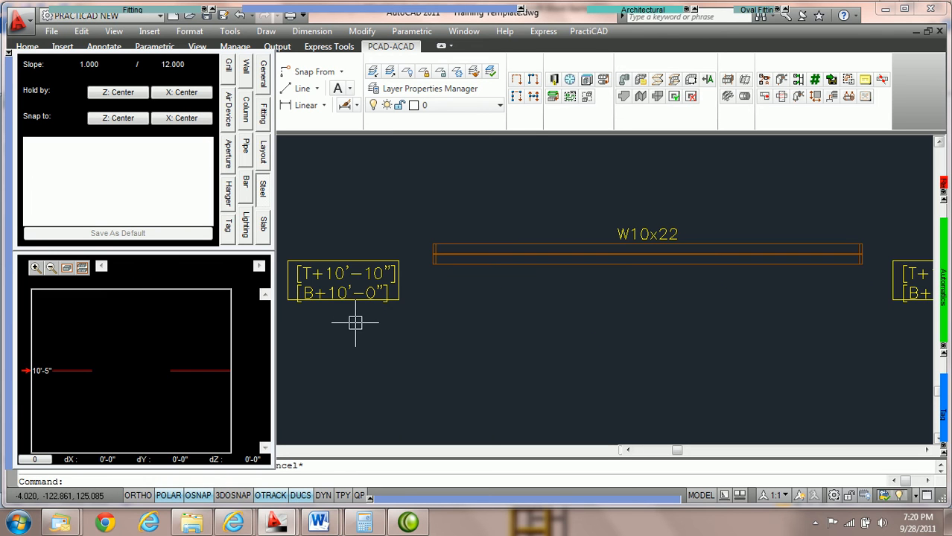
click(392, 299)
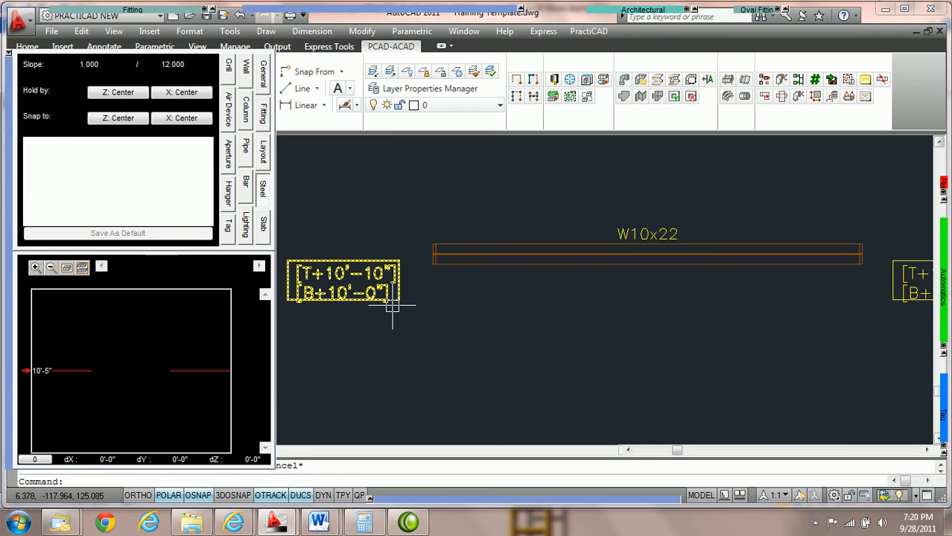
scroll(628, 316, down, 1)
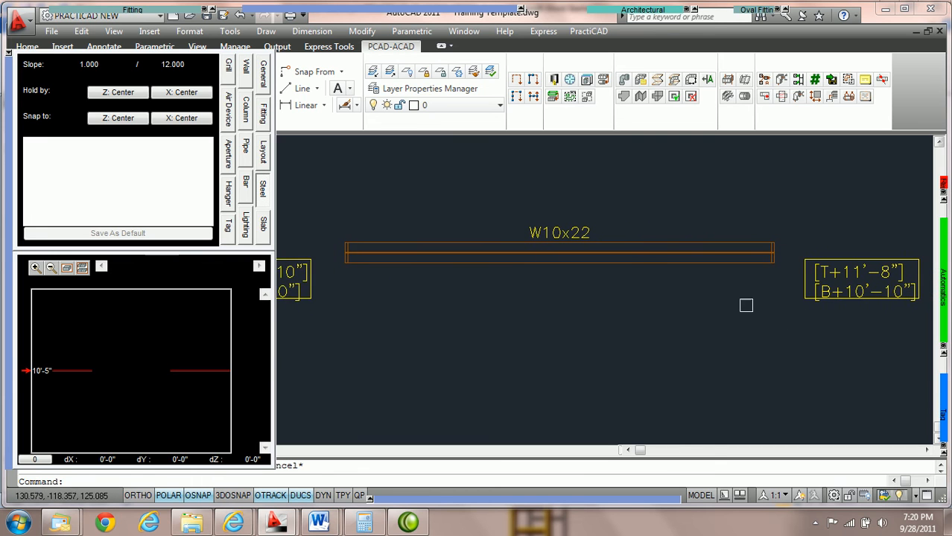
scroll(711, 299, down, 1)
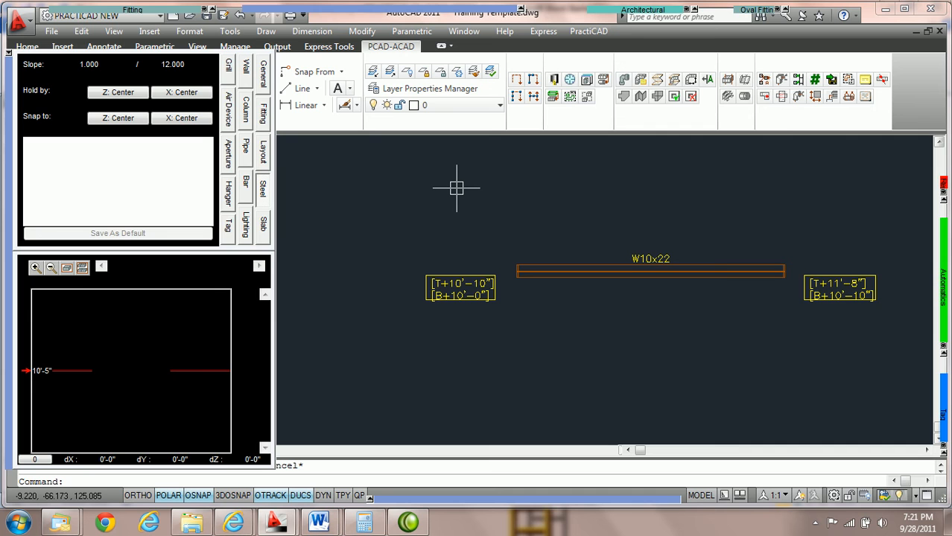
middle_drag(556, 321, 446, 299)
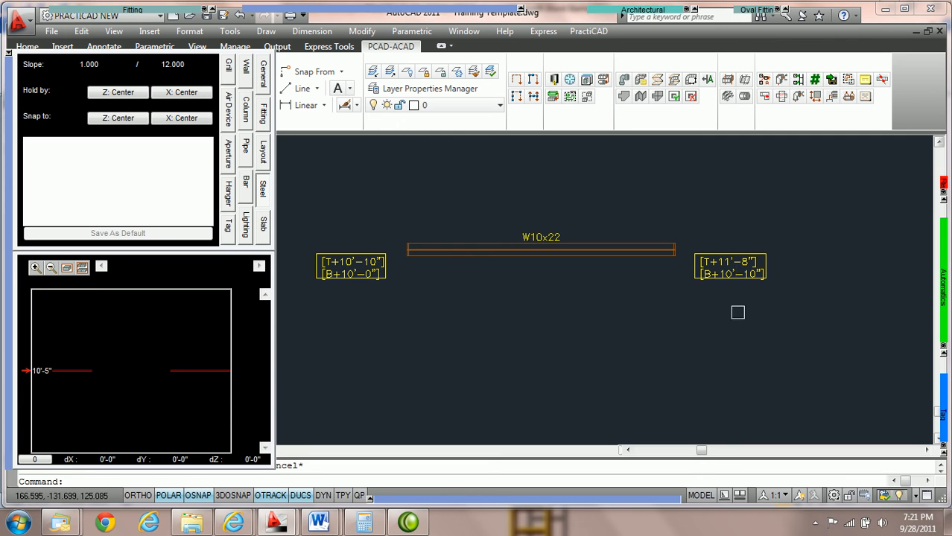
- Delete the W10x22 beam together with its size and elevation labels
click(739, 313)
click(365, 201)
key(Delete)
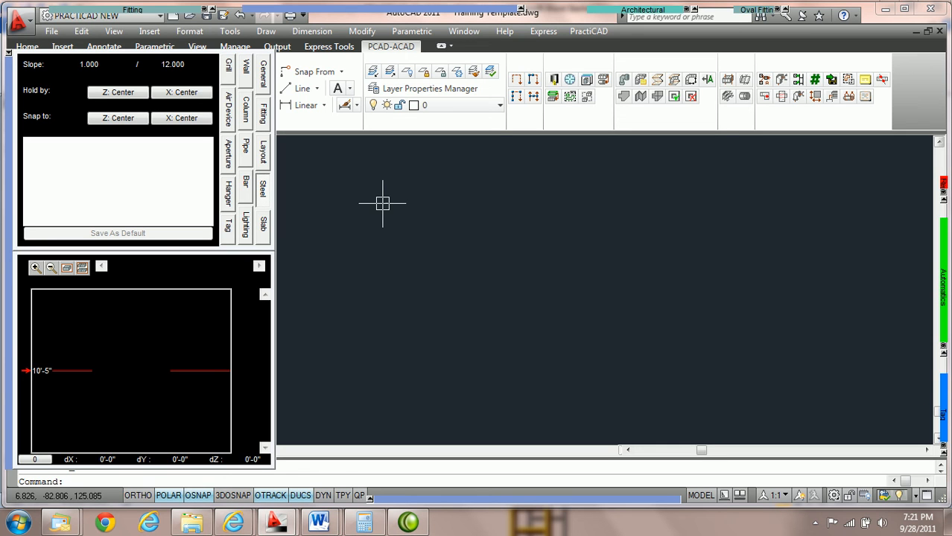
- Set the steel slope to a fixed rise of 24 / 0
double_click(89, 64)
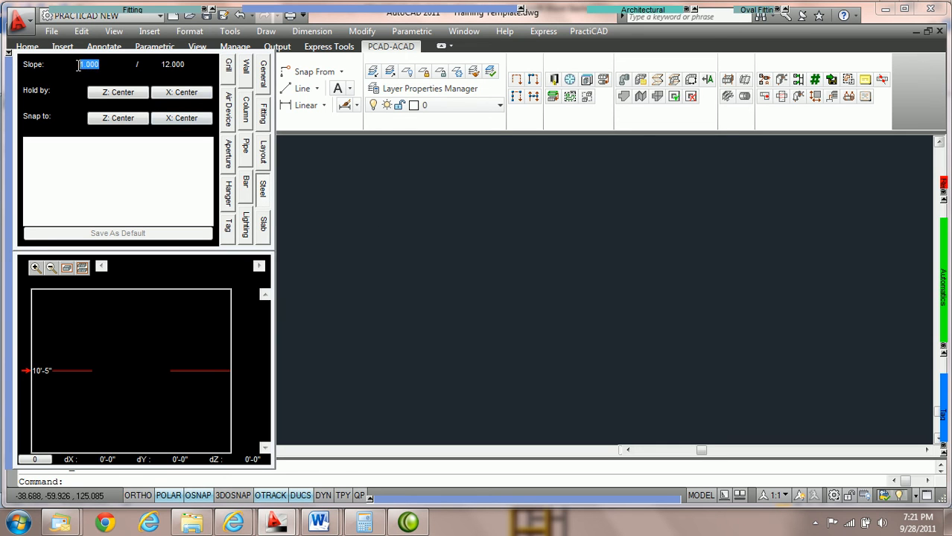
key(BackSpace)
text(24)
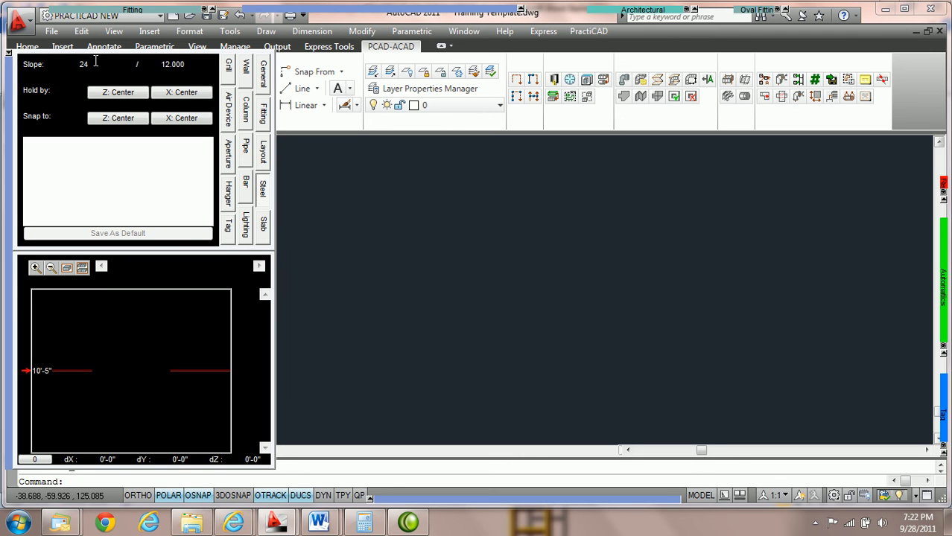
double_click(190, 65)
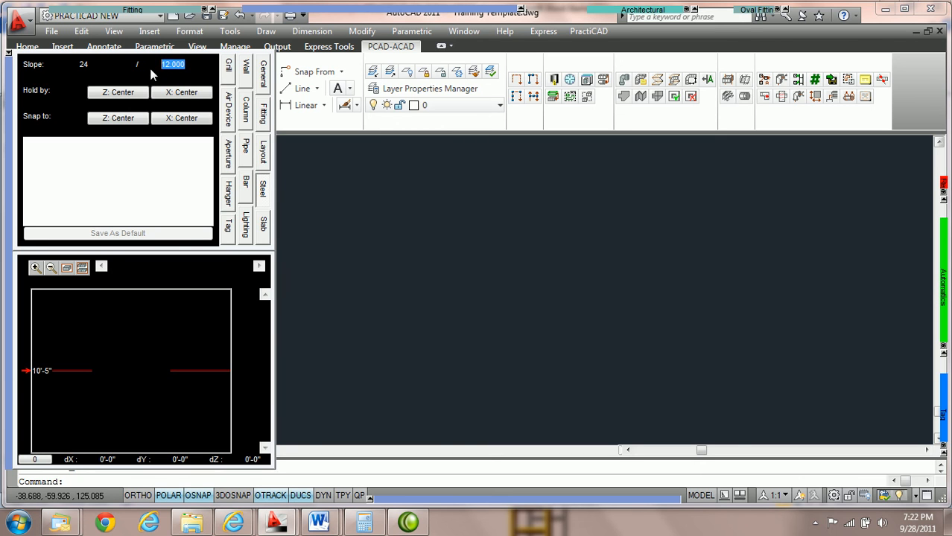
text(0)
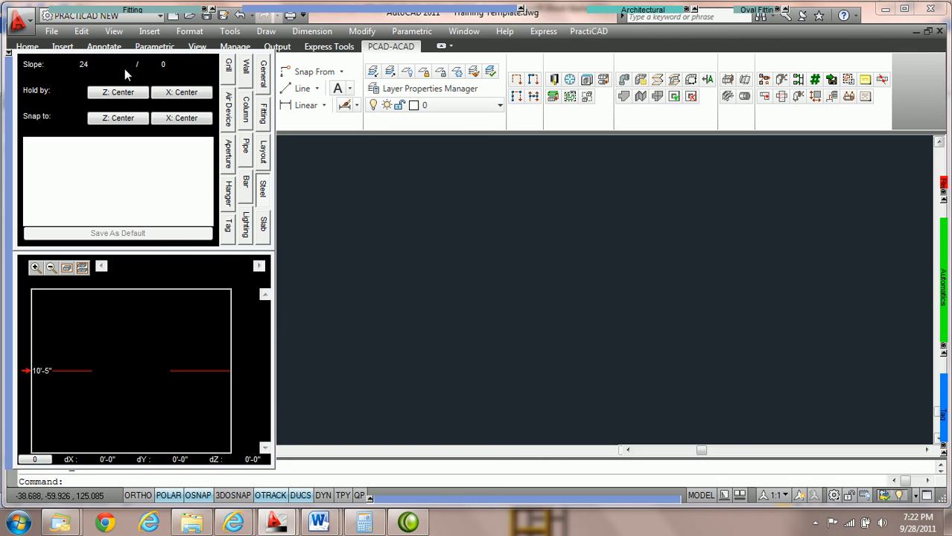
- Place a W10x22 wide flange beam horizontally over a run of about 180 inches, keeping the default axis rotation
mouse_move(645, 9)
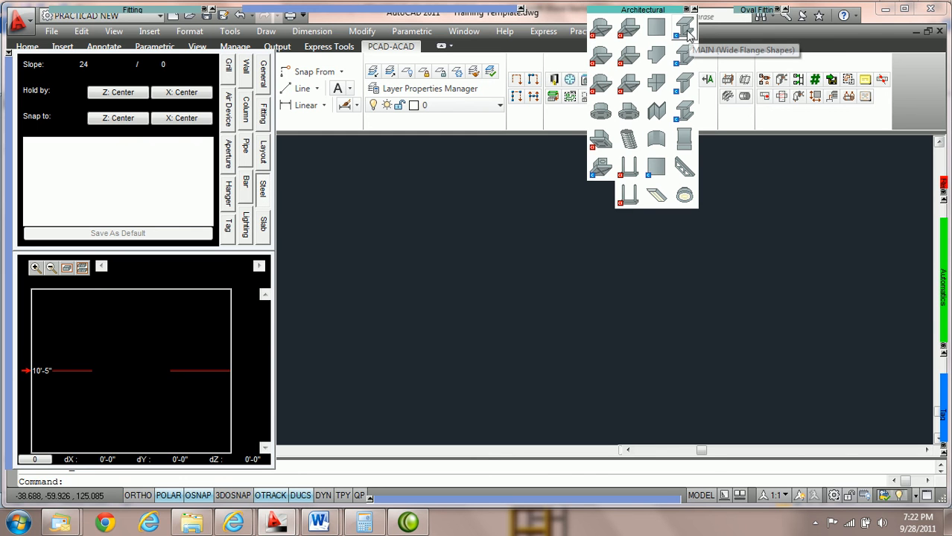
click(685, 33)
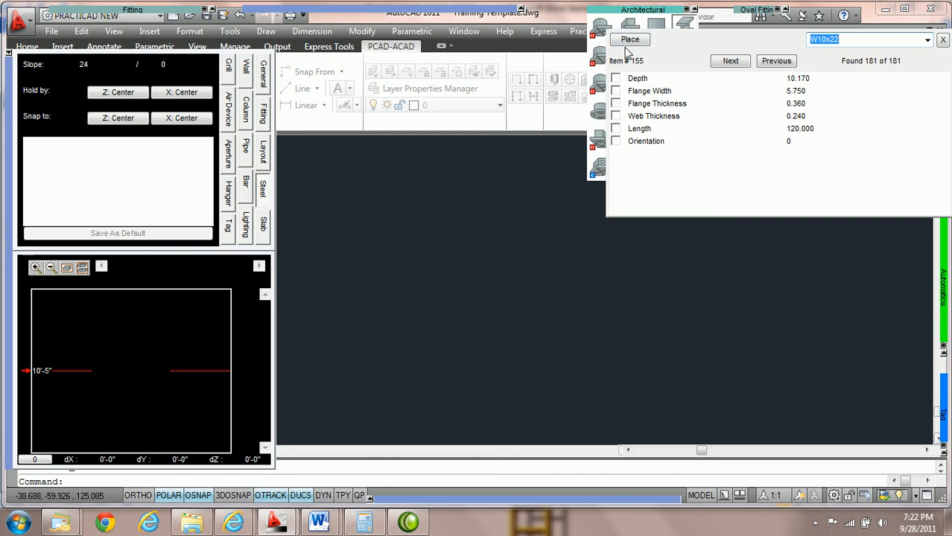
click(629, 38)
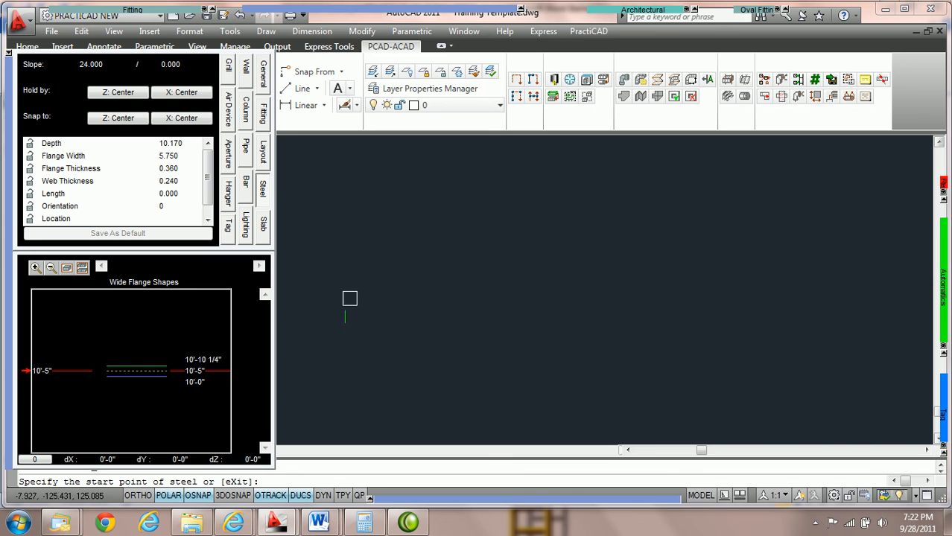
click(310, 280)
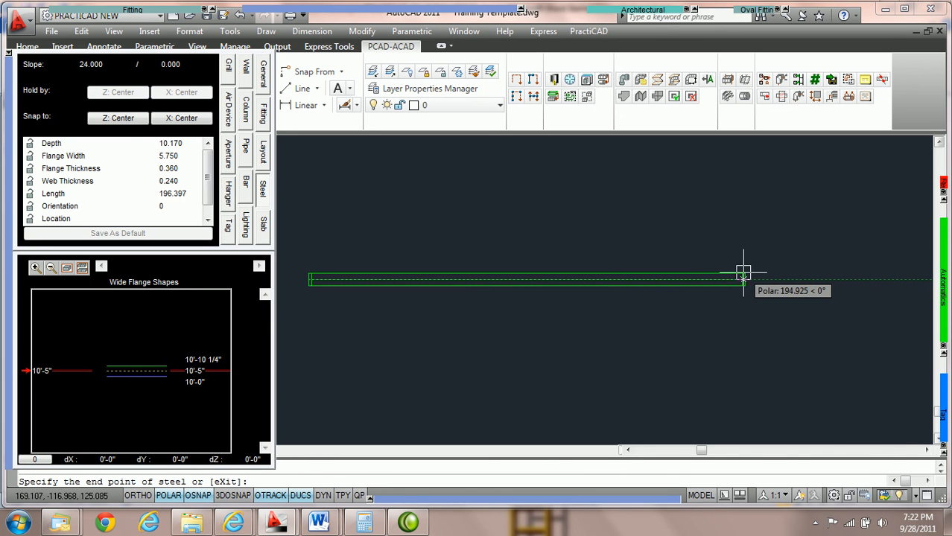
click(708, 275)
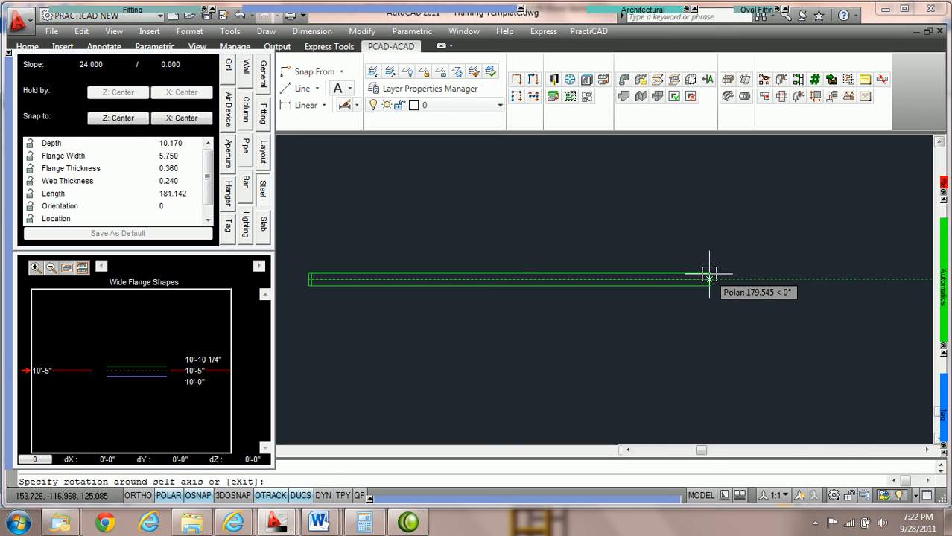
key(Return)
middle_drag(511, 319, 581, 309)
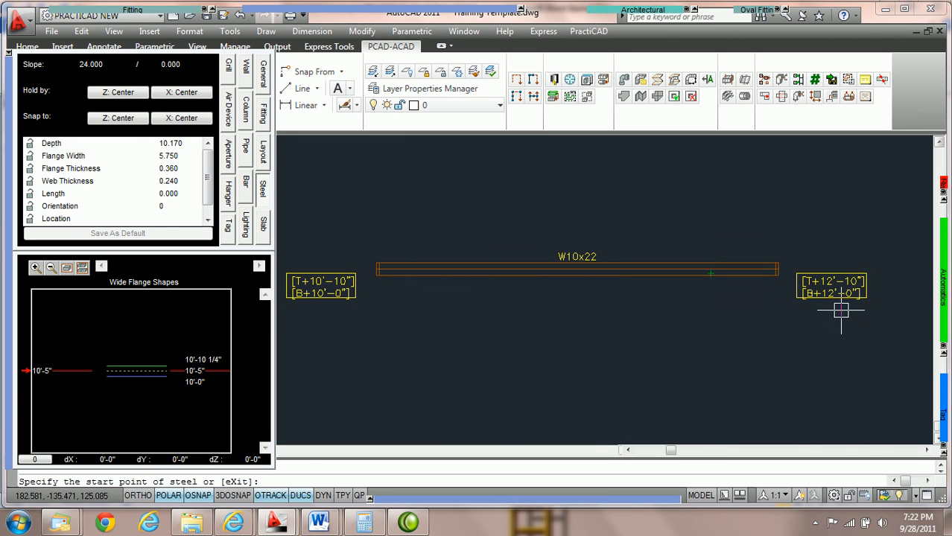
- Compare the elevation labels at the two ends of the newly placed beam
scroll(840, 312, up, 3)
scroll(836, 300, down, 2)
middle_drag(518, 303, 697, 295)
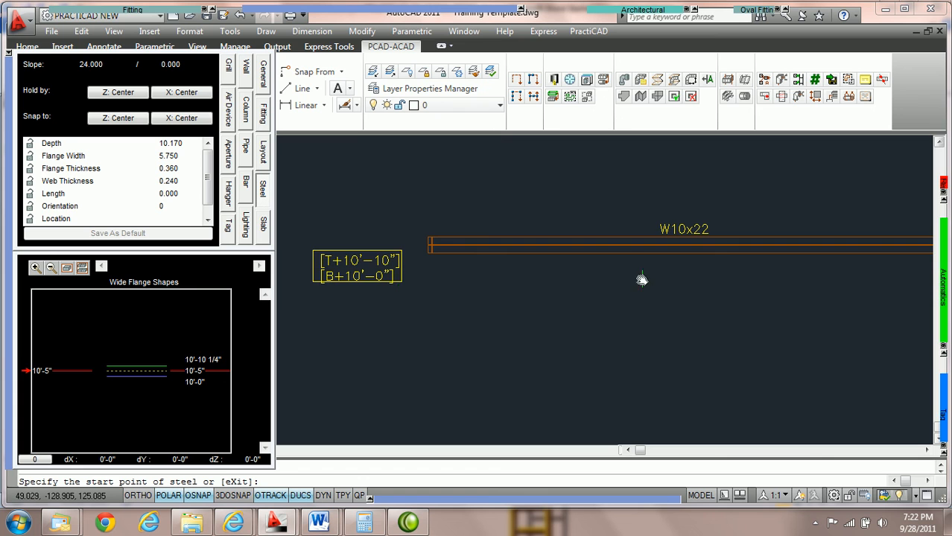
scroll(643, 278, down, 2)
middle_drag(637, 277, 551, 284)
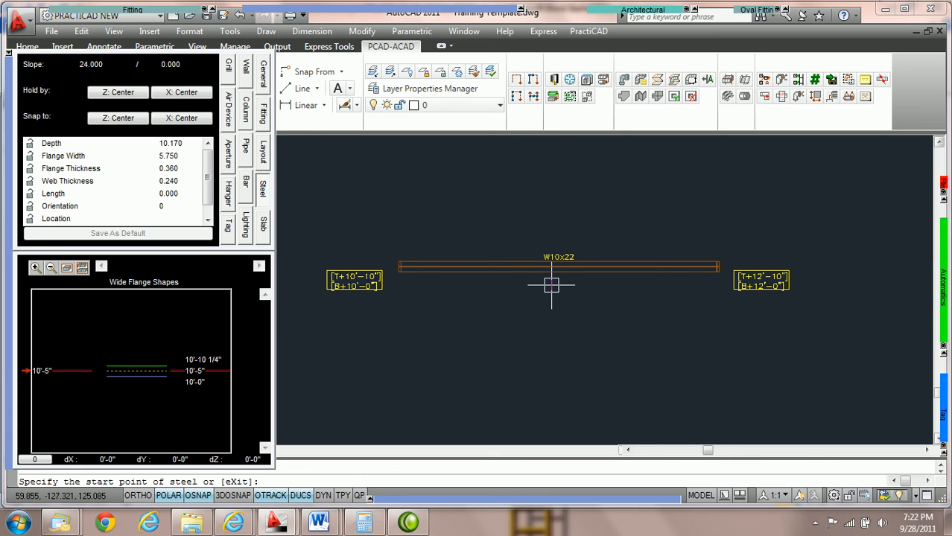